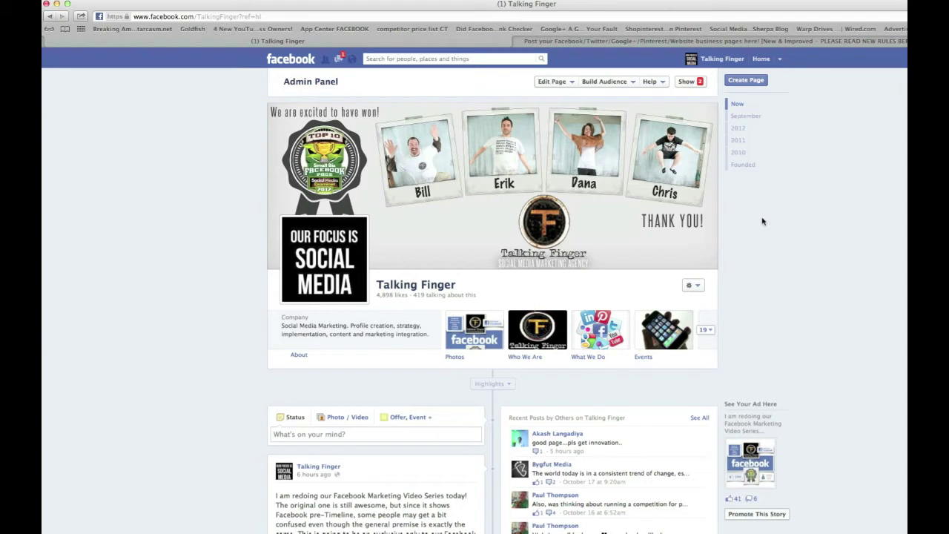
# Step: Change the Use Facebook as identity from the Talking Finger page to the personal profile
pyautogui.click(779, 61)
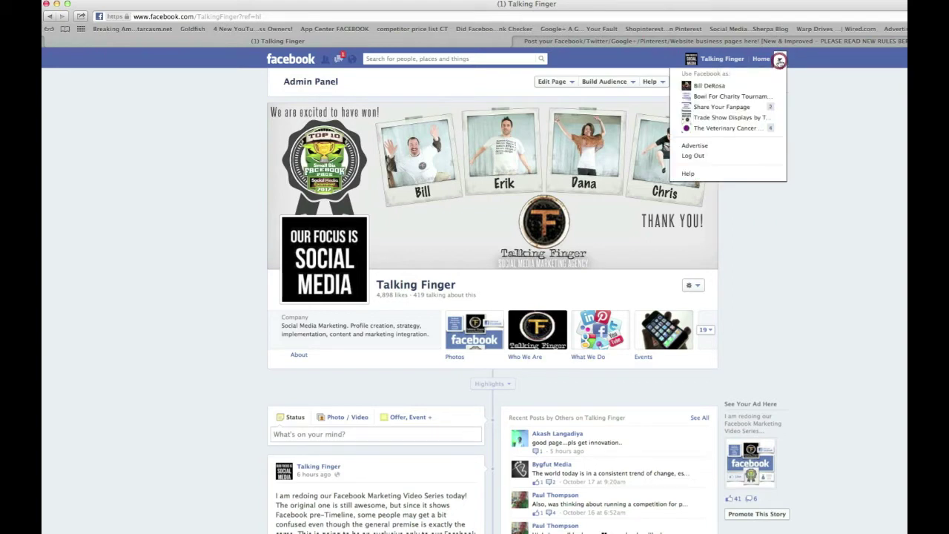
pyautogui.click(730, 87)
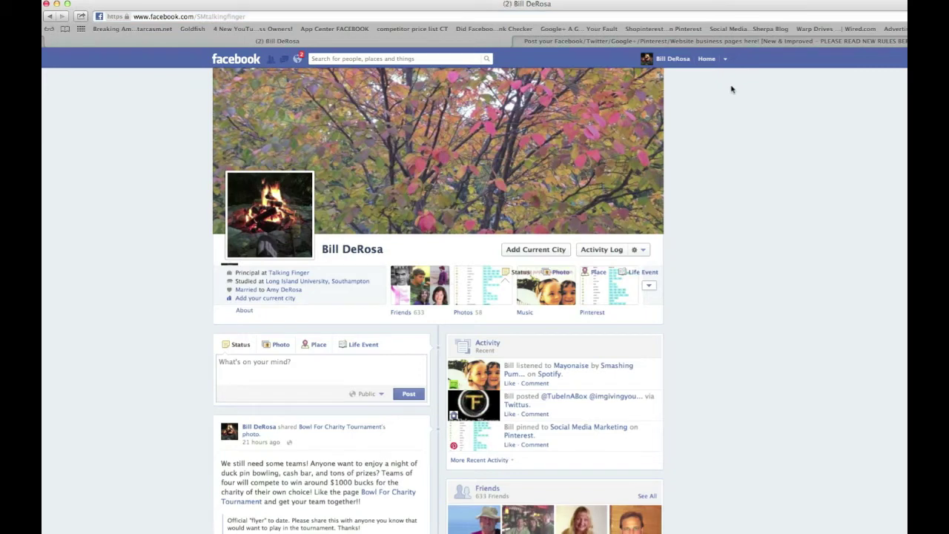
# Step: Scroll the LinkedIn Social Media Marketing page-sharing thread down to the Elcon Electric comment
pyautogui.click(739, 43)
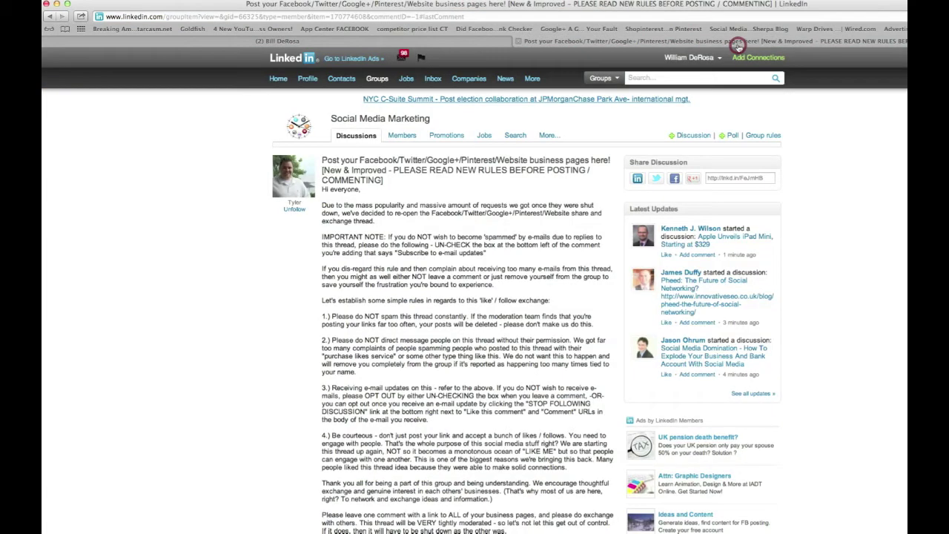
pyautogui.scroll(-5, 832, 156)
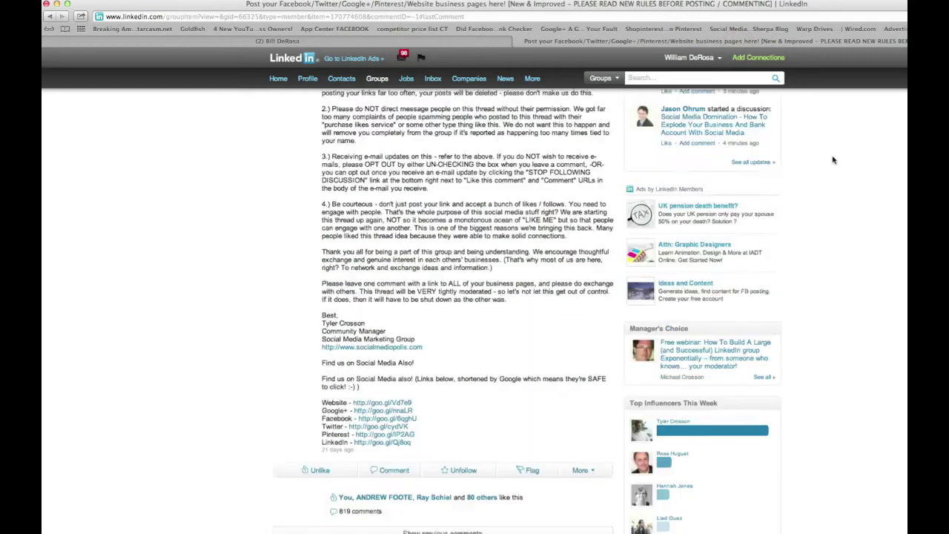
pyautogui.scroll(-8, 832, 161)
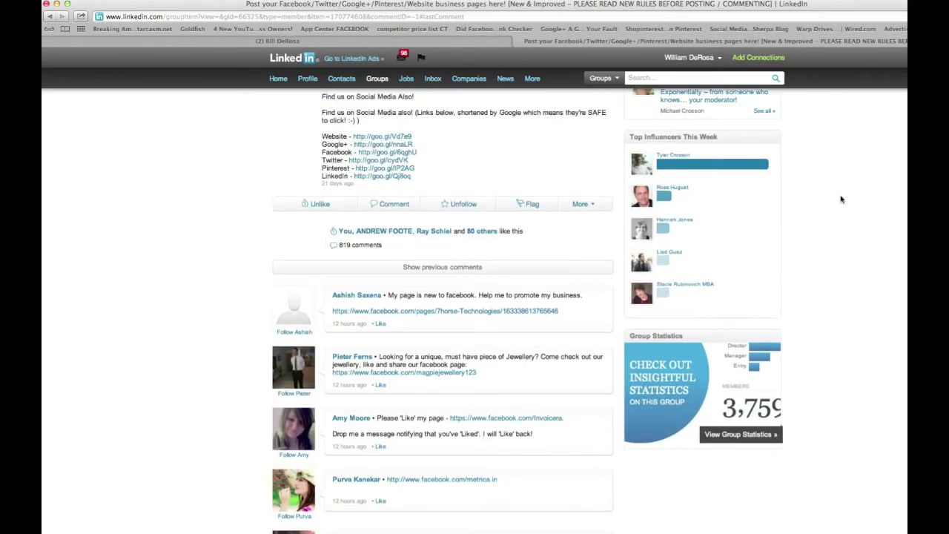
pyautogui.scroll(-9, 840, 198)
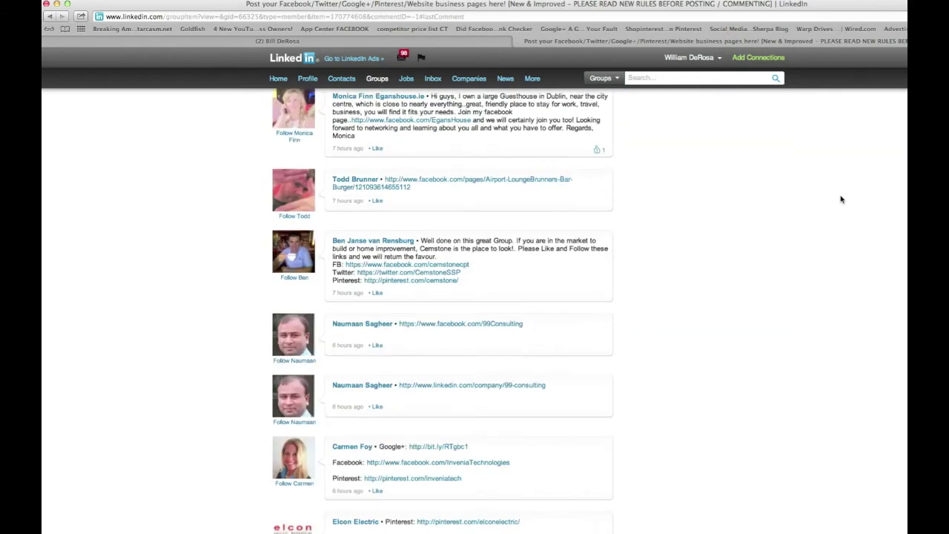
pyautogui.scroll(-3, 841, 198)
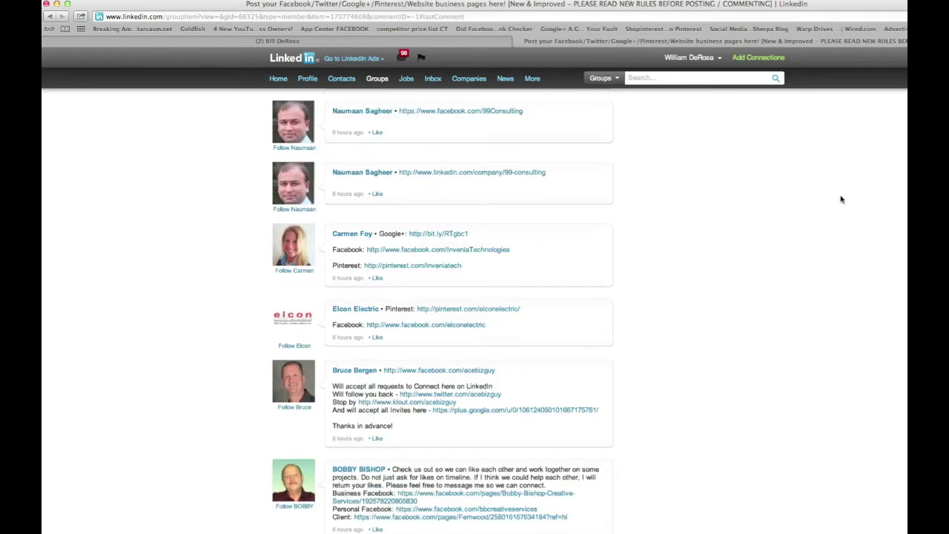
pyautogui.moveTo(445, 317)
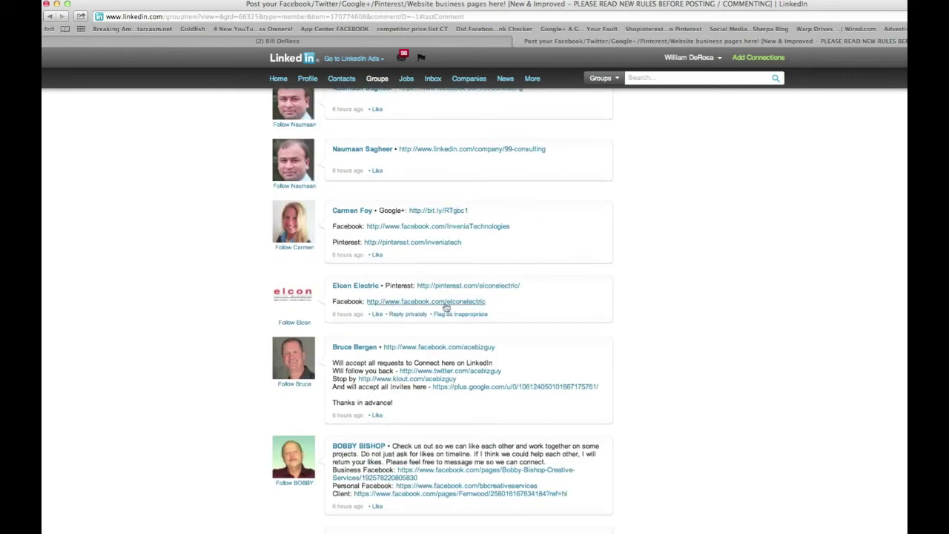
# Step: Like the Elcon Electric page from its link, then reload it to confirm 201 likes
pyautogui.click(448, 302)
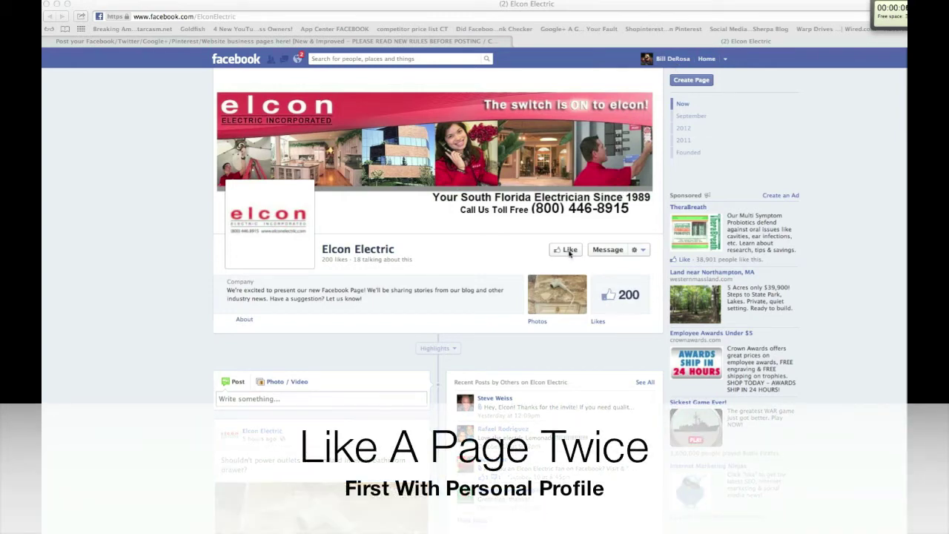
pyautogui.click(569, 251)
pyautogui.click(569, 251)
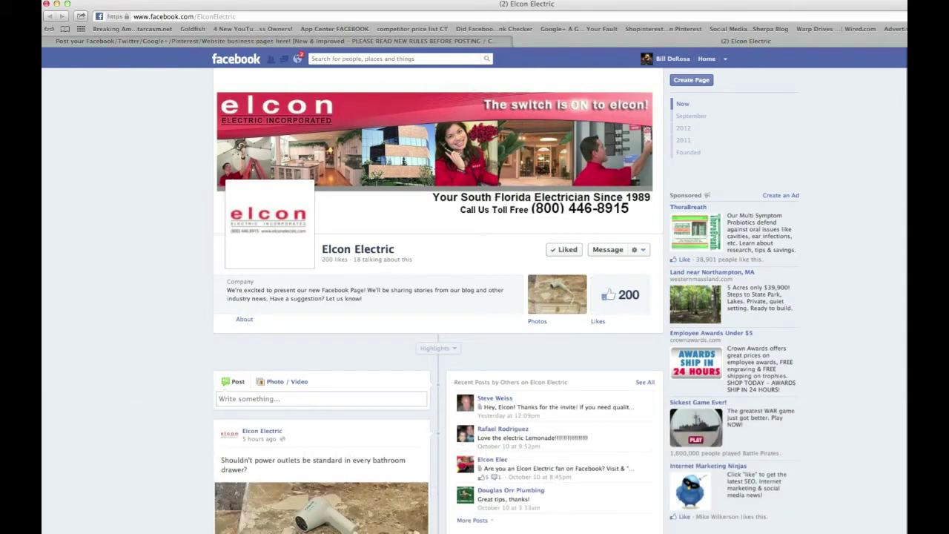
pyautogui.moveTo(134, 17); pyautogui.dragTo(182, 16)
pyautogui.press('Return')
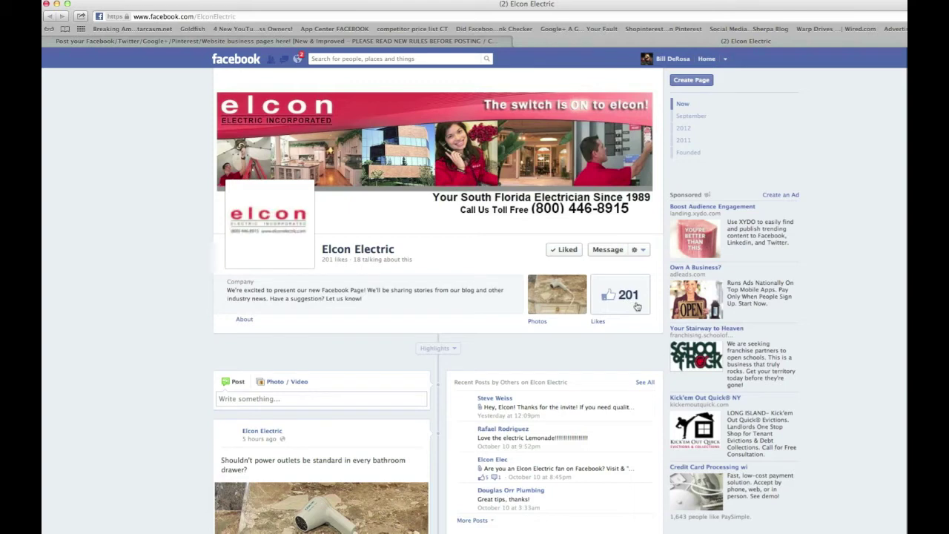
# Step: Post 'Very cool page, lots of great stuff here! I'm dropping in from Talking Finger!' with Talking Finger tagged
pyautogui.click(319, 401)
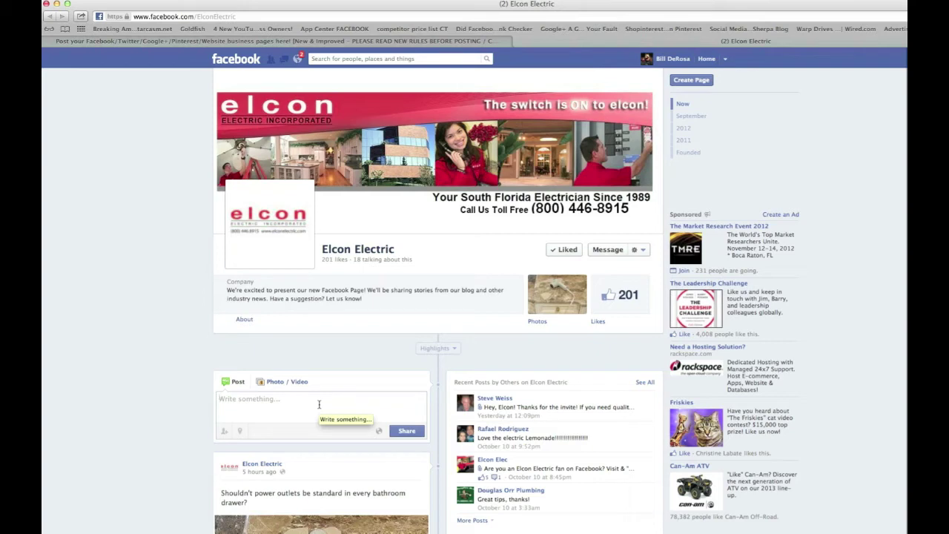
pyautogui.write("Very cool page, lots of great stuff here! I'm dropping in from")
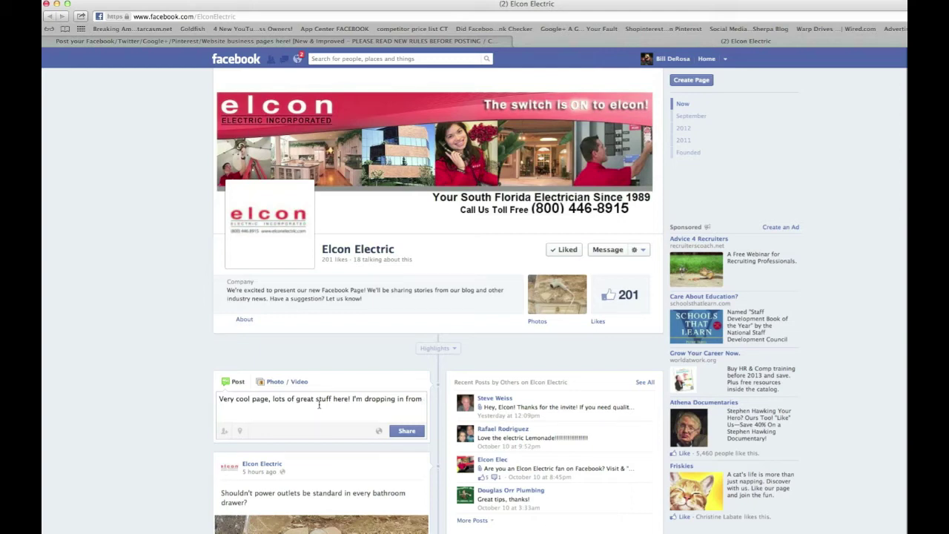
pyautogui.write('@ta')
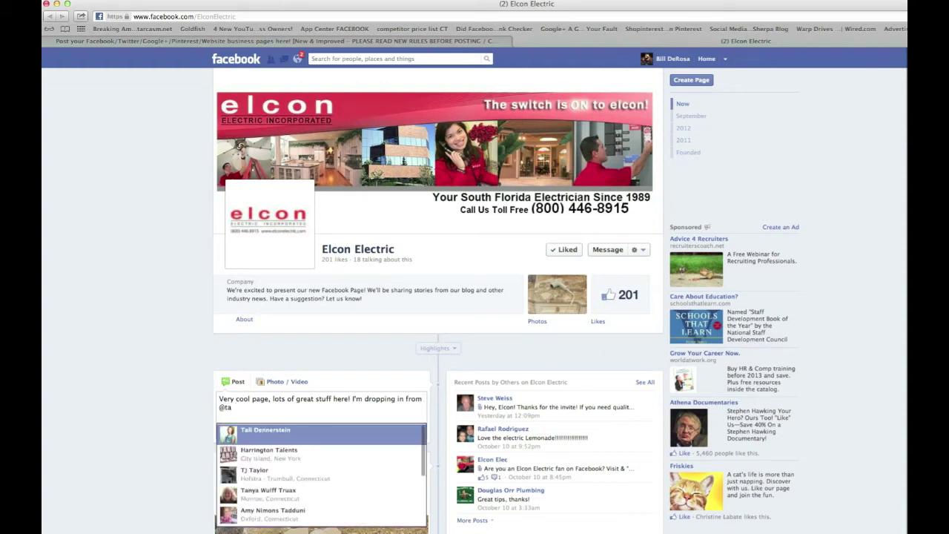
pyautogui.write('lki')
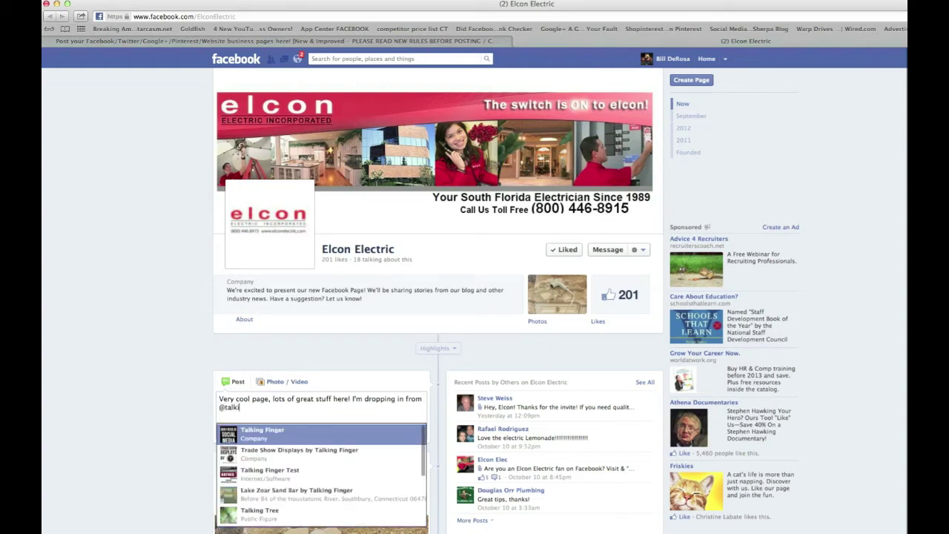
pyautogui.click(294, 437)
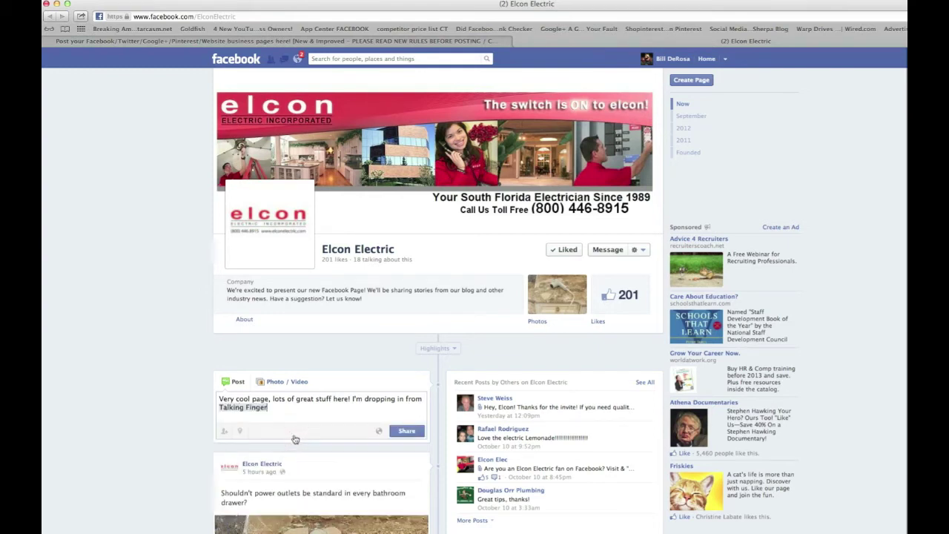
pyautogui.write('!')
pyautogui.click(419, 431)
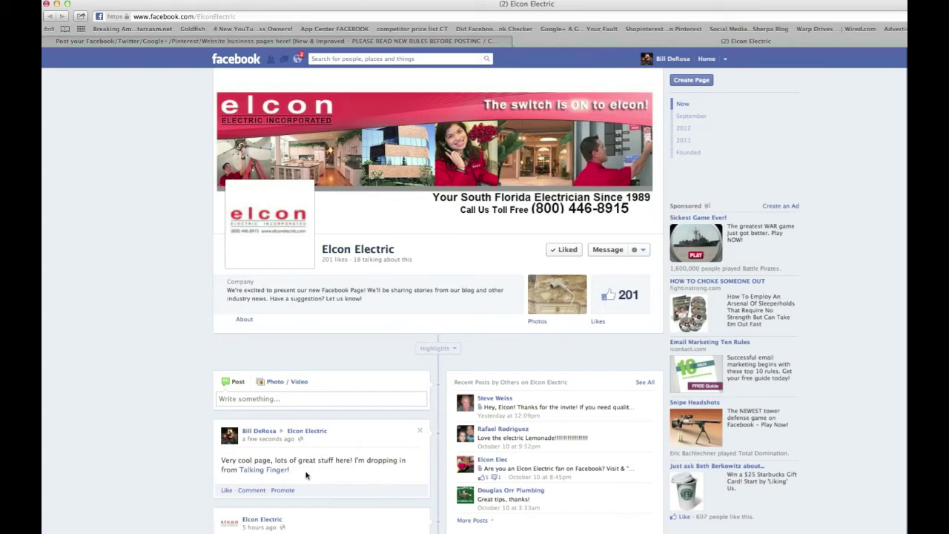
pyautogui.click(292, 401)
pyautogui.write('http:')
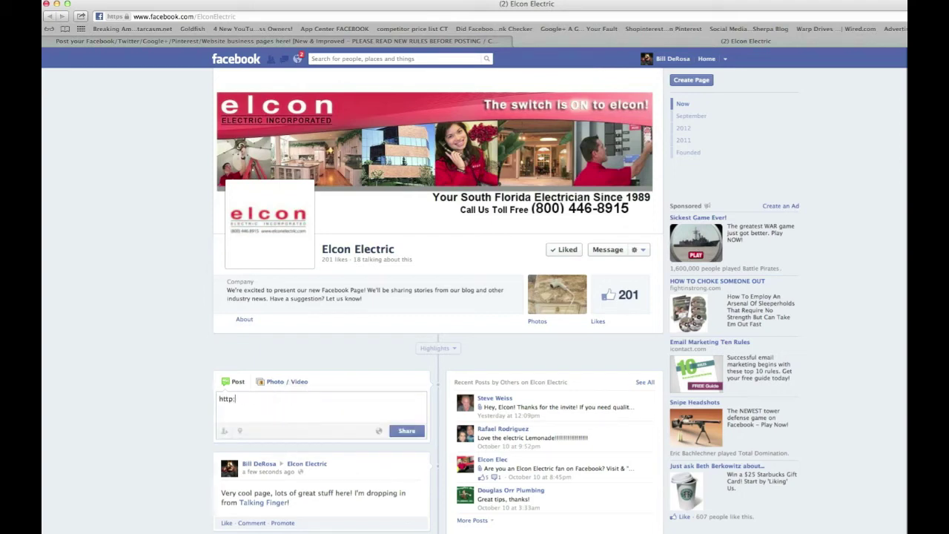
pyautogui.write('//')
pyautogui.press('BackSpace')
pyautogui.press('BackSpace')
pyautogui.press('BackSpace')
pyautogui.press('BackSpace')
pyautogui.press('BackSpace')
pyautogui.press('BackSpace')
pyautogui.press('BackSpace')
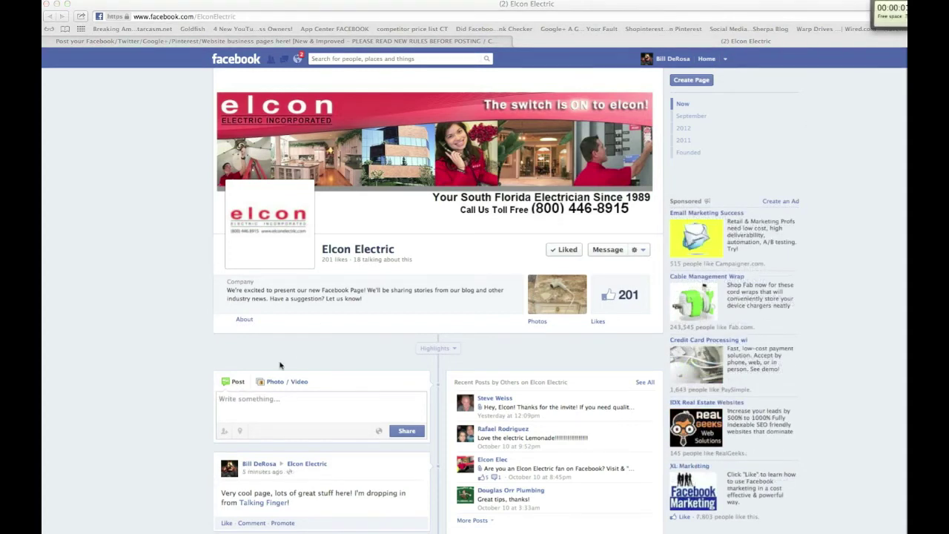
pyautogui.scroll(-3, 178, 355)
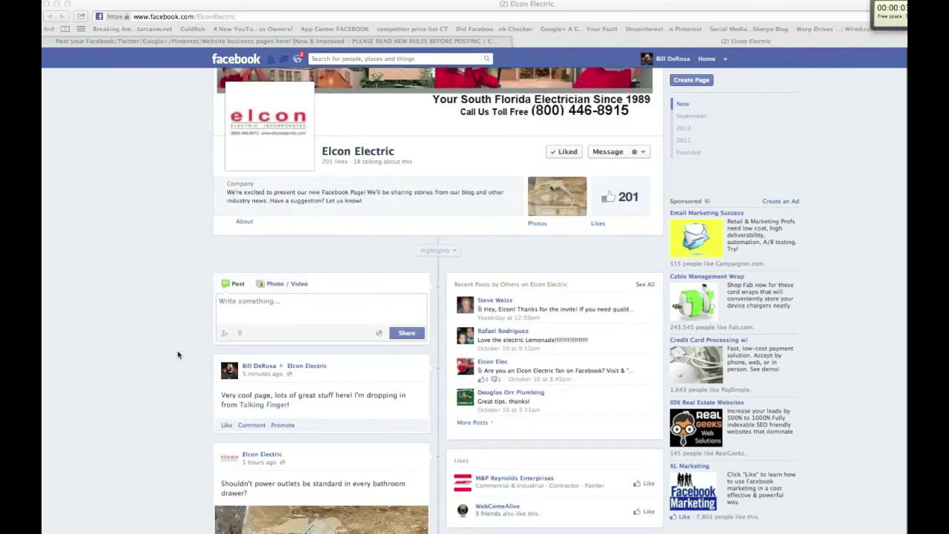
pyautogui.scroll(-2, 355, 398)
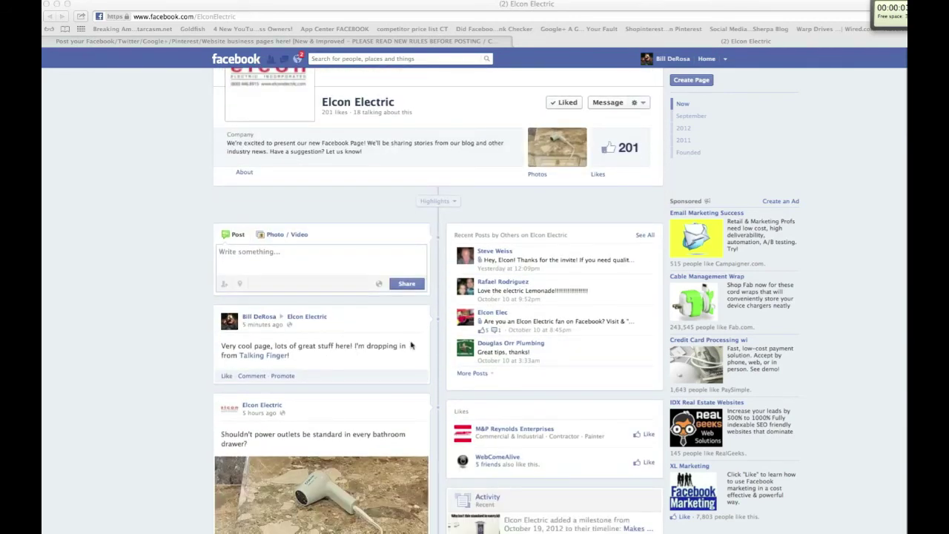
pyautogui.scroll(-3, 474, 371)
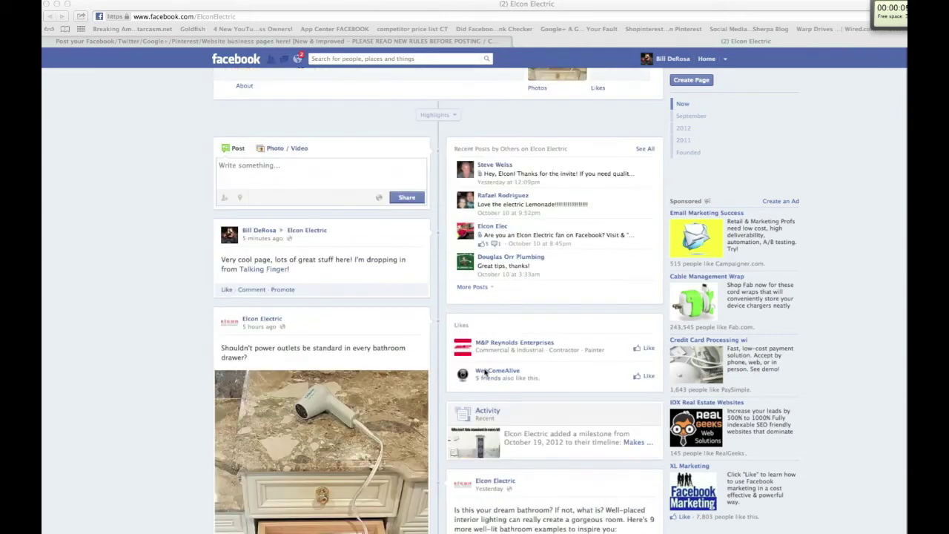
pyautogui.scroll(-10, 485, 373)
pyautogui.scroll(10, 485, 373)
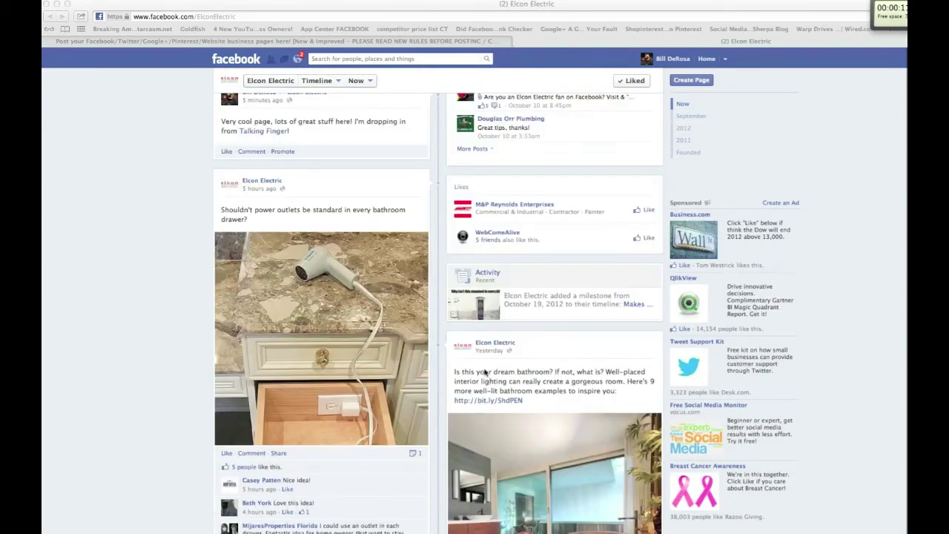
pyautogui.scroll(3, 486, 372)
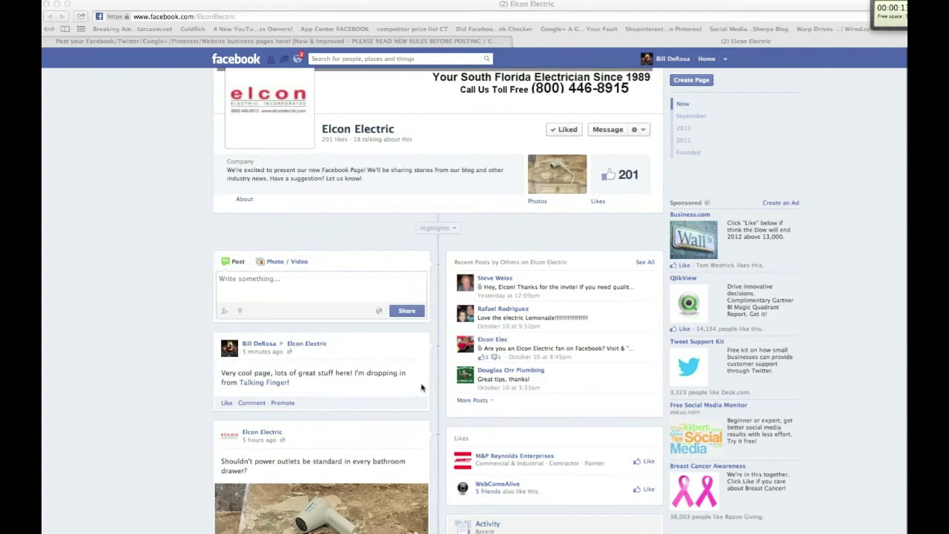
pyautogui.click(260, 384)
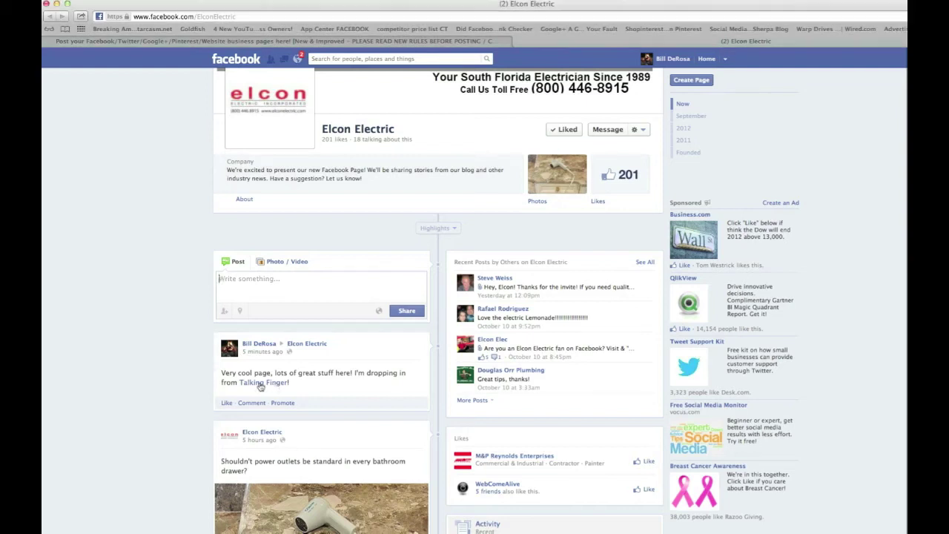
pyautogui.moveTo(259, 383)
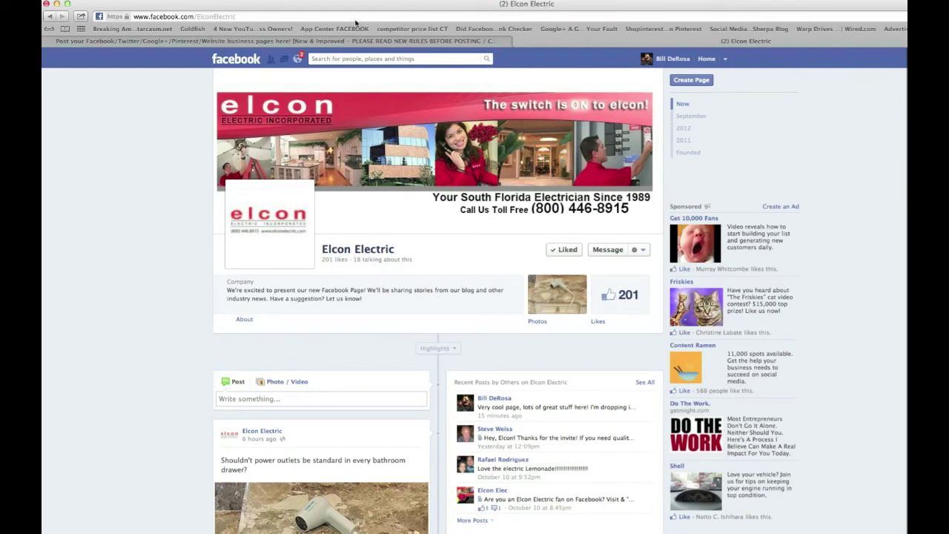
# Step: Change the Use Facebook as identity from the personal profile to the Talking Finger page
pyautogui.click(245, 16)
pyautogui.press('super+c')
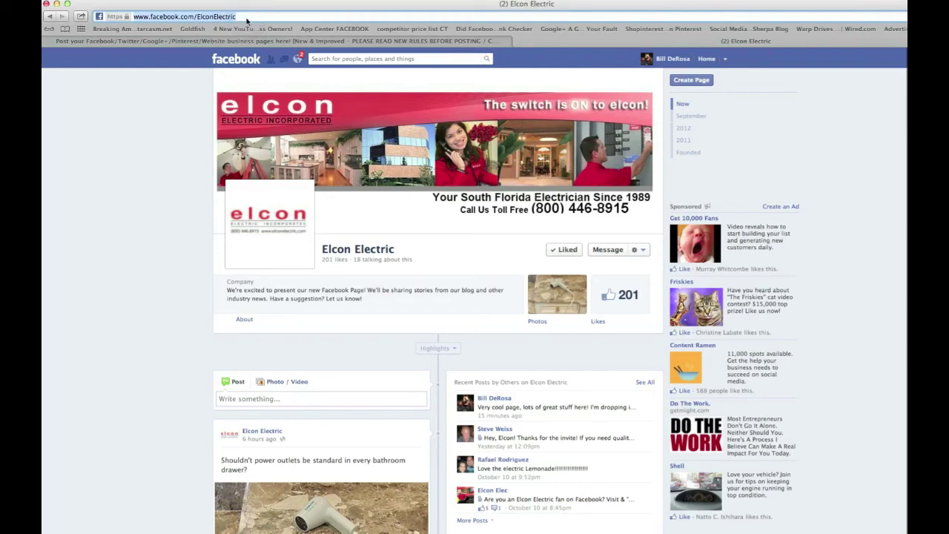
pyautogui.click(363, 39)
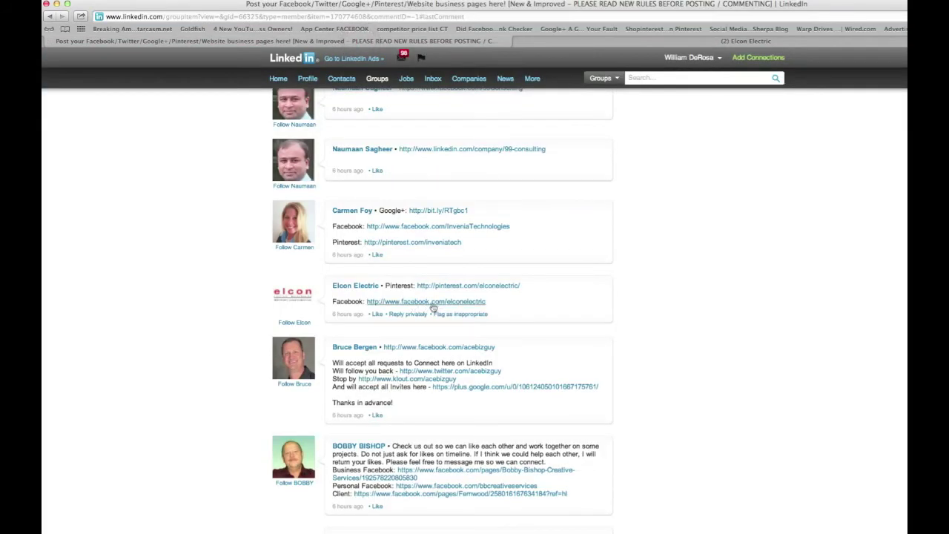
pyautogui.click(595, 44)
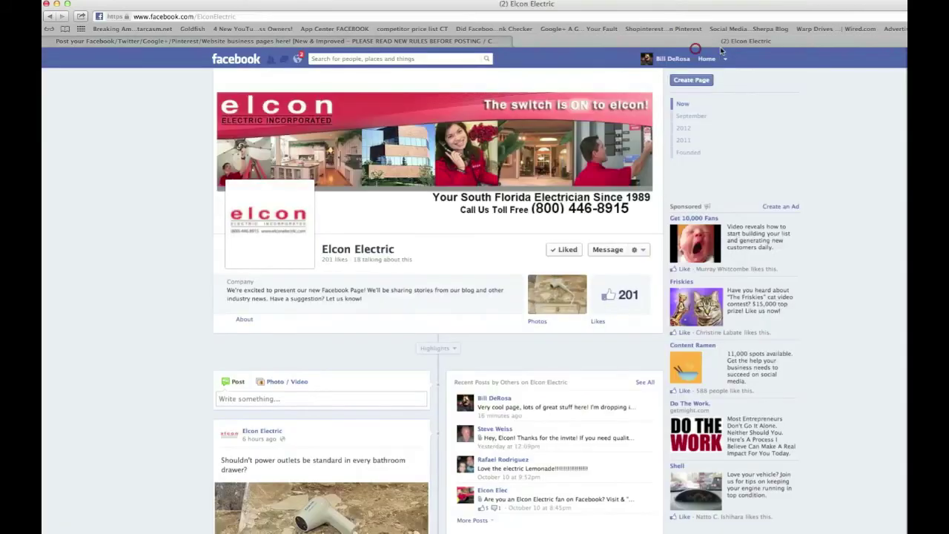
pyautogui.click(725, 60)
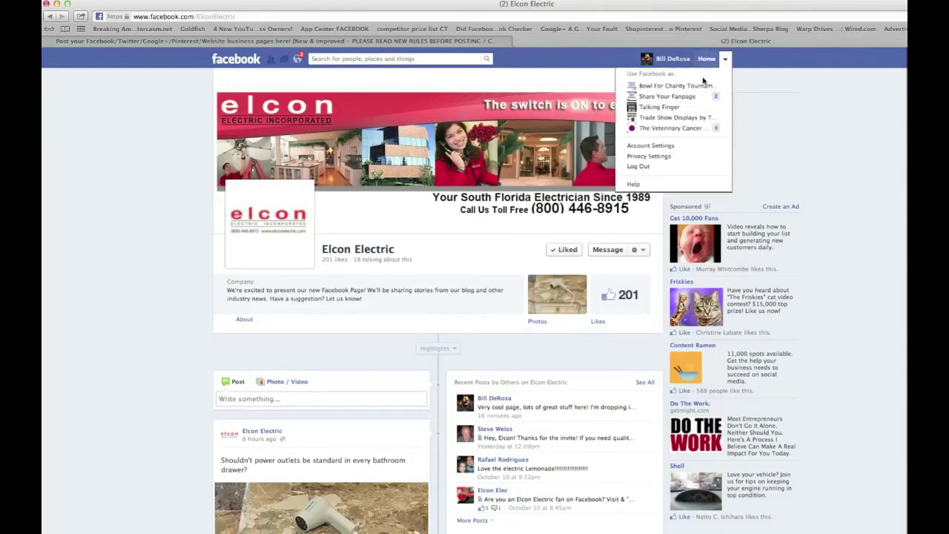
pyautogui.click(669, 107)
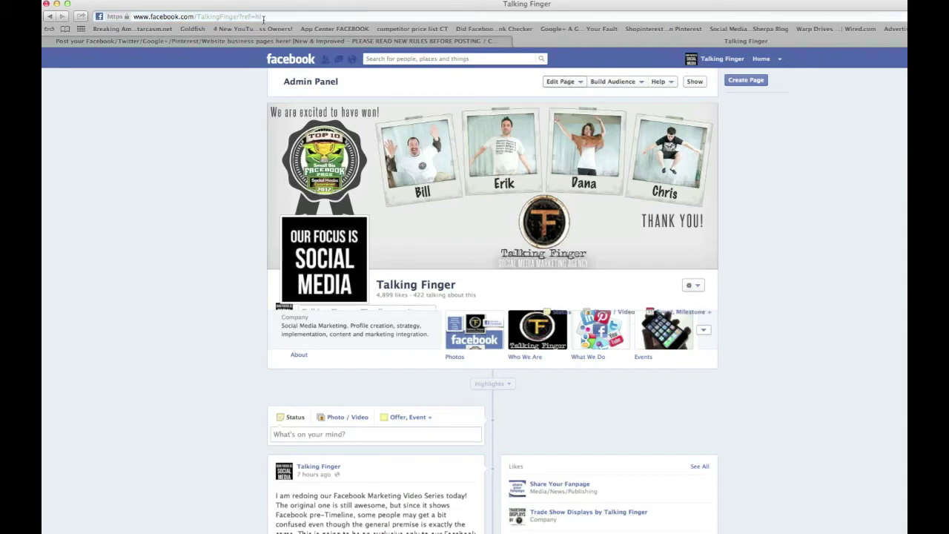
# Step: As Talking Finger, load facebook.com/ElconElectric by pasting its address into the address bar
pyautogui.click(304, 41)
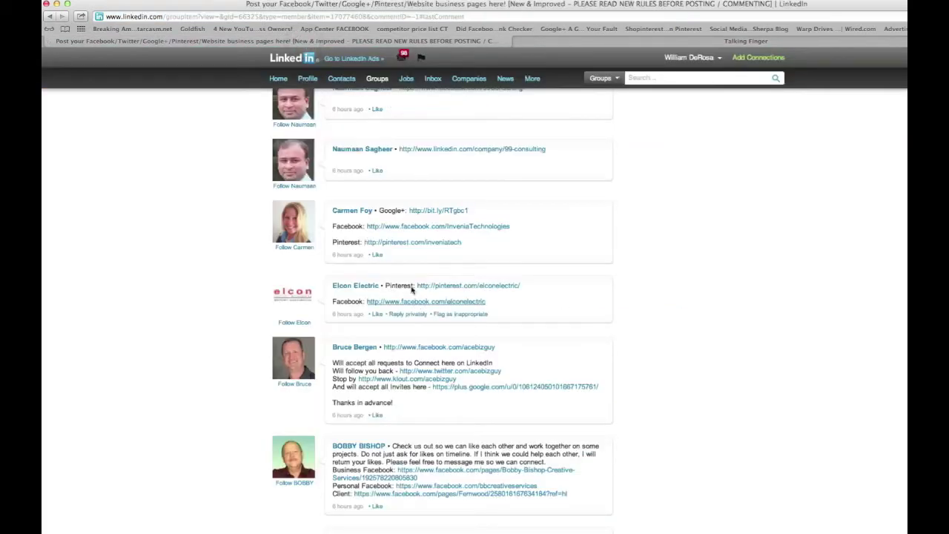
pyautogui.hotkey('ctrl', 'Tab')
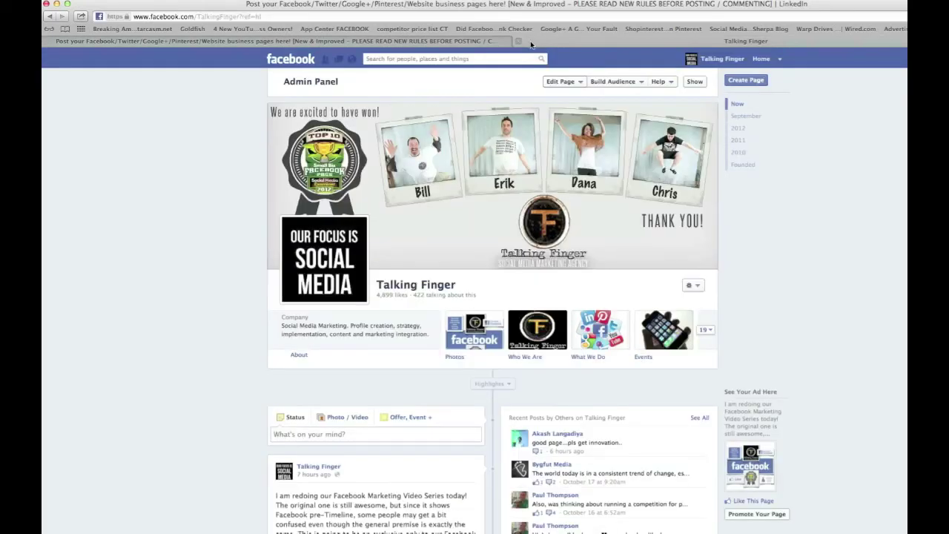
pyautogui.click(384, 16)
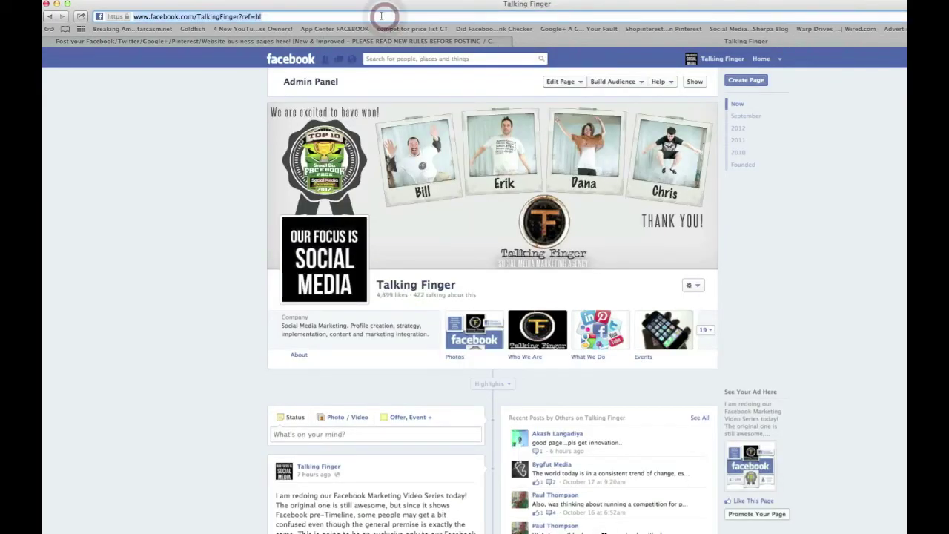
pyautogui.press('super+v')
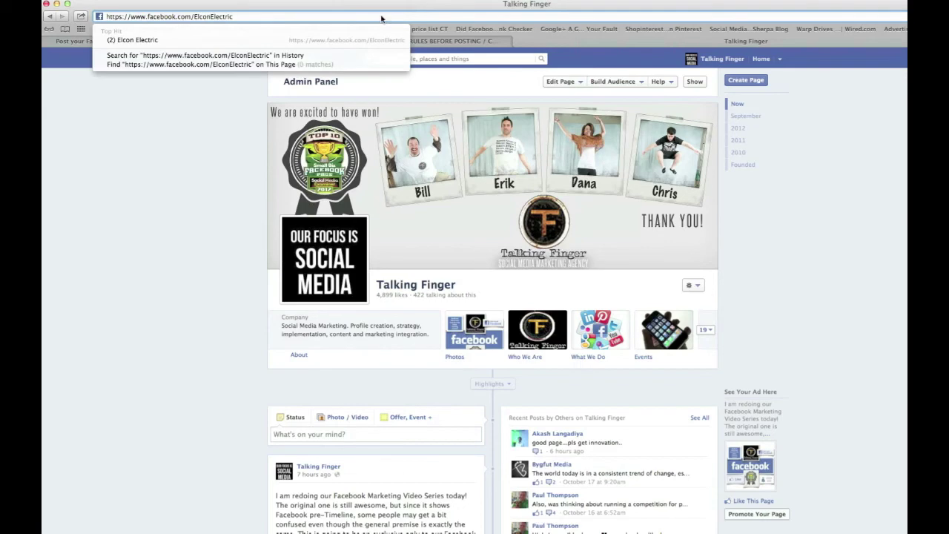
pyautogui.press('Return')
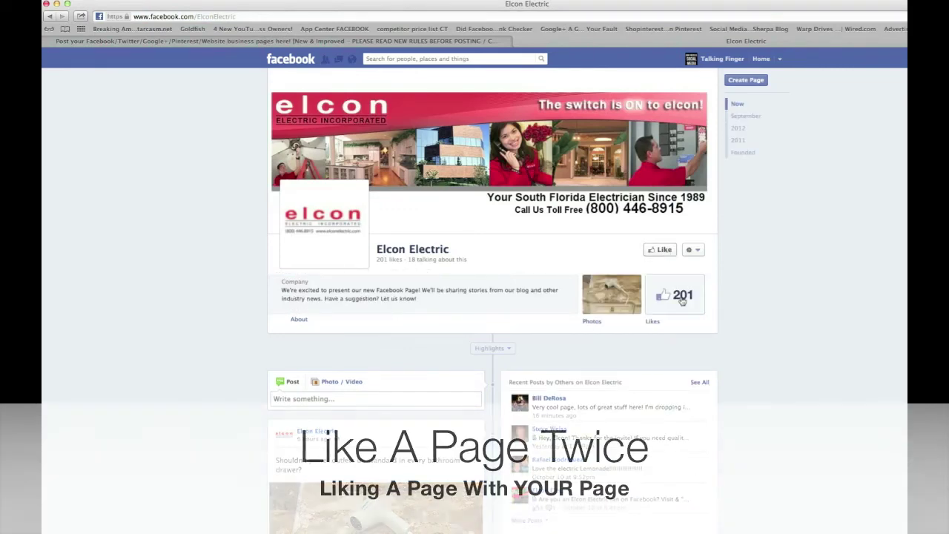
# Step: Like Elcon Electric as Talking Finger, reload to confirm 201 likes, and start a wall post
pyautogui.click(664, 252)
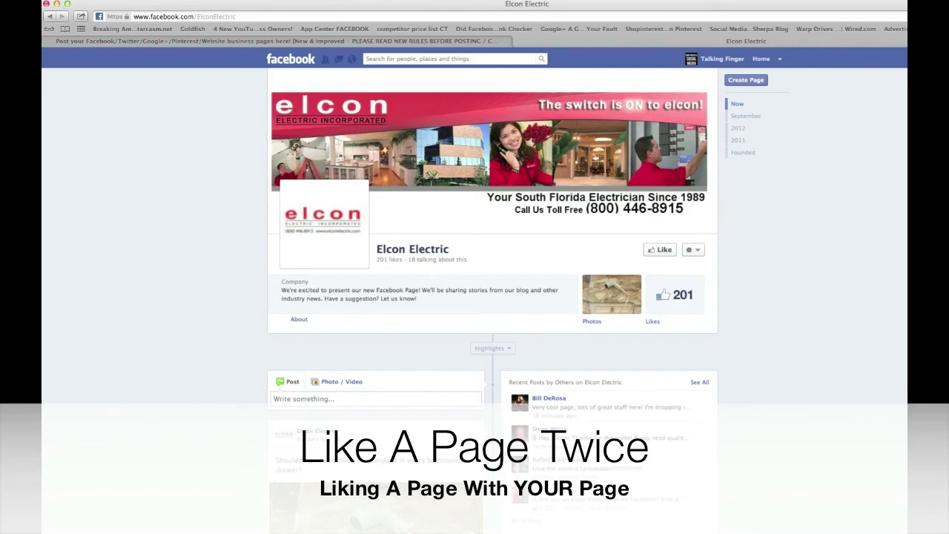
pyautogui.press('super+r')
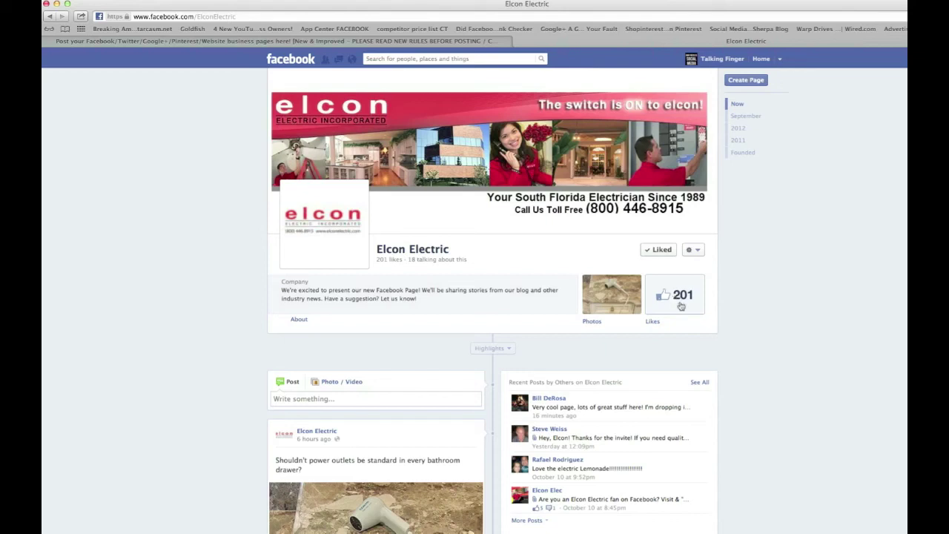
pyautogui.click(355, 400)
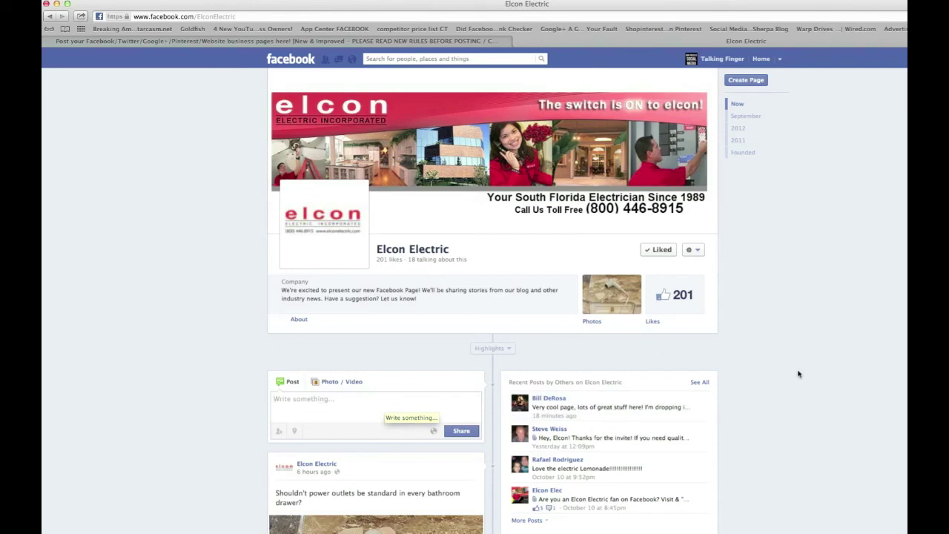
# Step: Comment 'Wow, that is a really awesome tub!' on Elcon Electric's wooden bathtub post
pyautogui.scroll(-10, 797, 373)
pyautogui.scroll(-1, 797, 373)
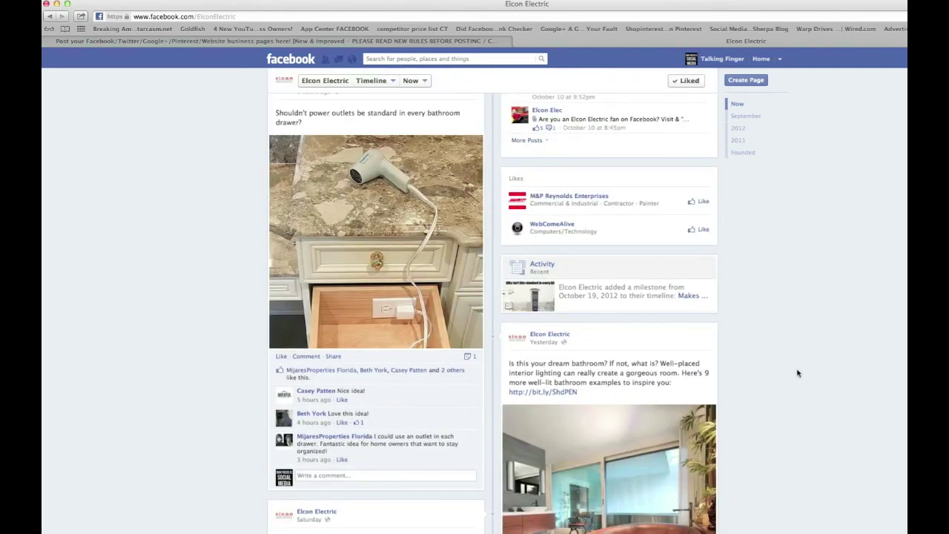
pyautogui.scroll(-4, 796, 373)
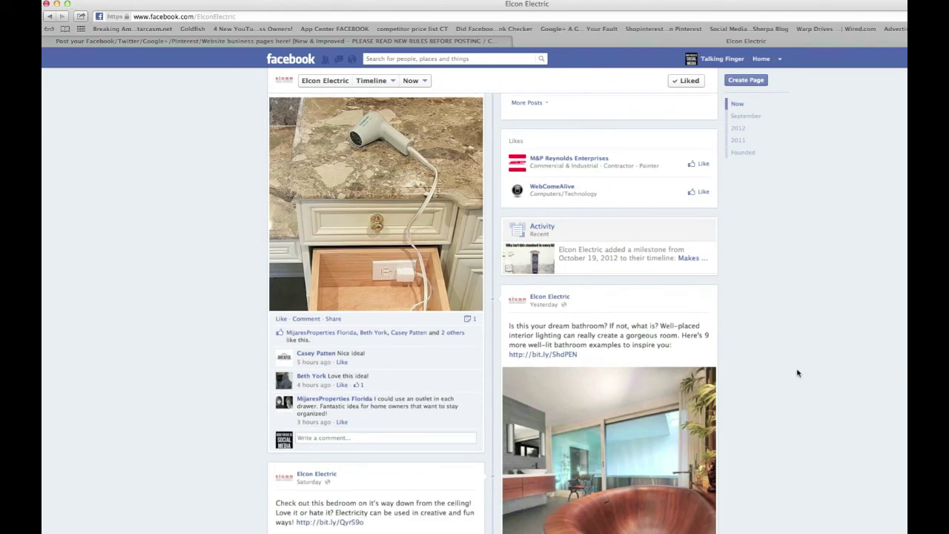
pyautogui.scroll(-3, 797, 373)
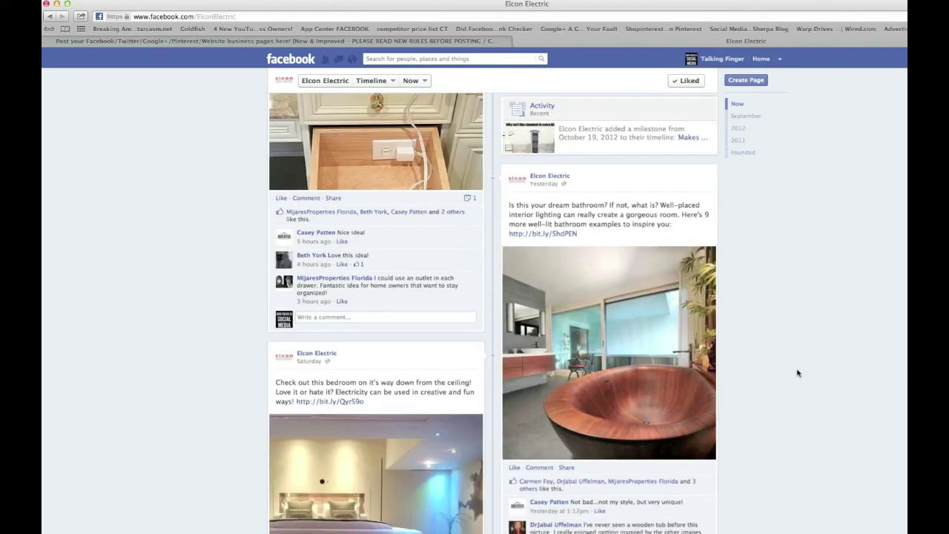
pyautogui.scroll(-1, 797, 372)
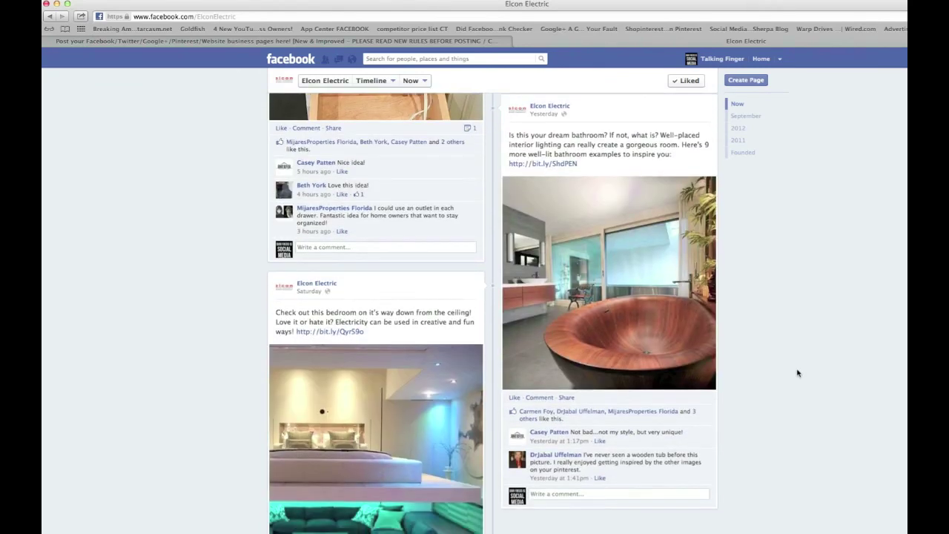
pyautogui.scroll(-1, 796, 373)
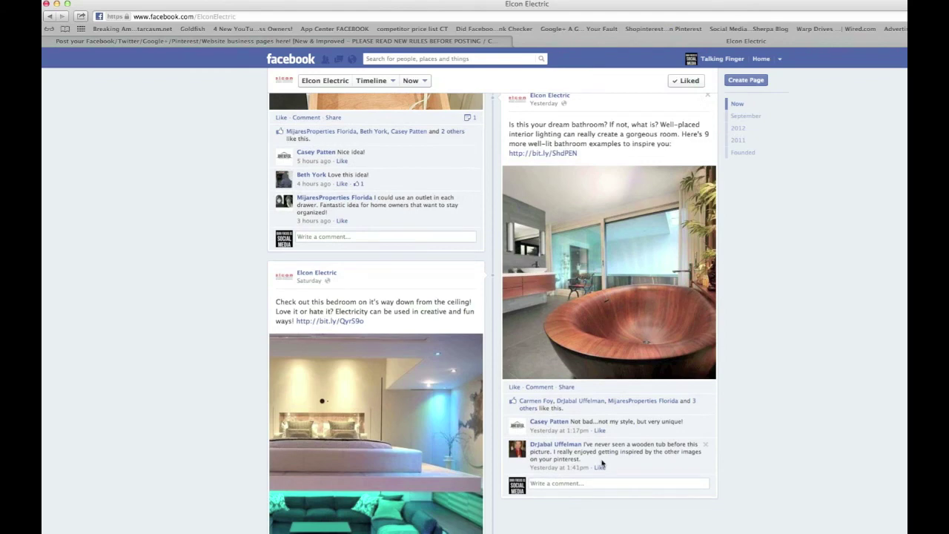
pyautogui.click(592, 484)
pyautogui.write('Wow, that is a really awesome tub!')
pyautogui.press('Return')
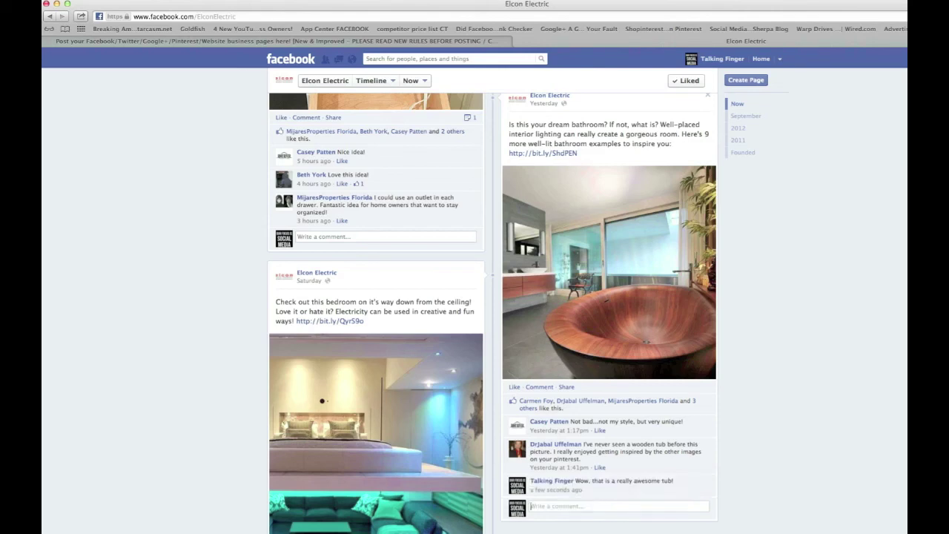